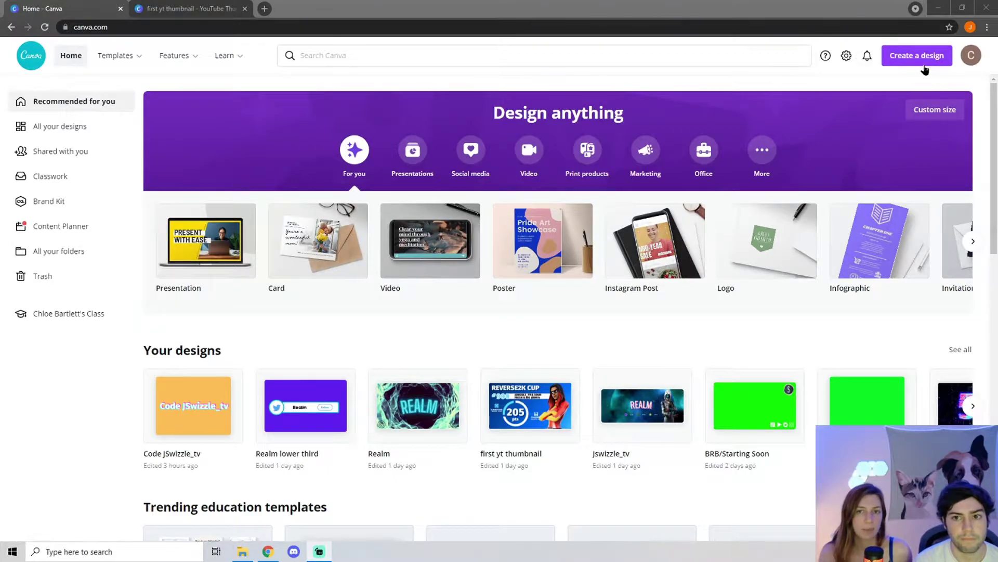
Create a new blank 16:9 Presentation-sized design from Create a design
{"action": "left_click", "coordinate": [907, 65]}
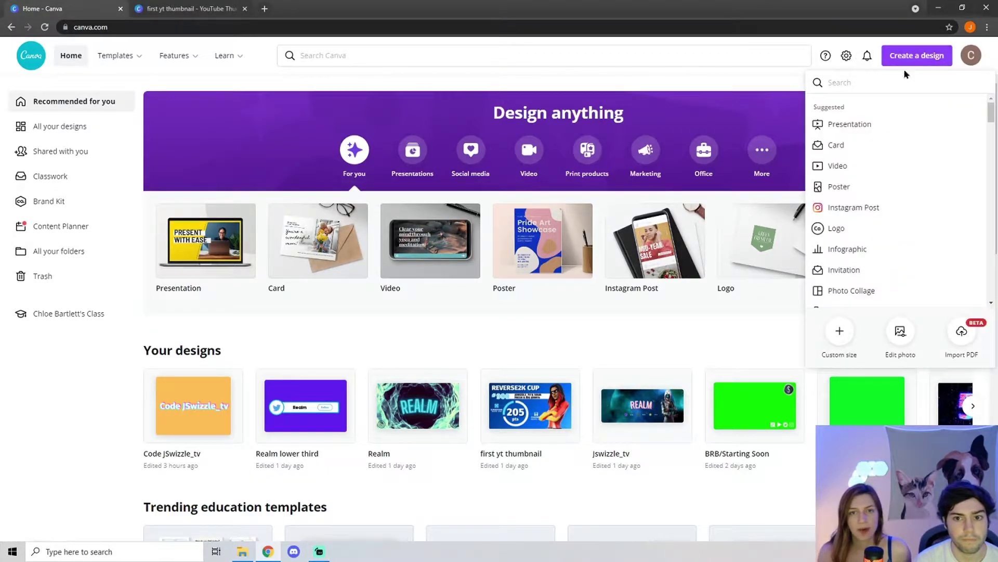
{"action": "scroll", "coordinate": [870, 152], "scroll_direction": "down", "scroll_amount": 3}
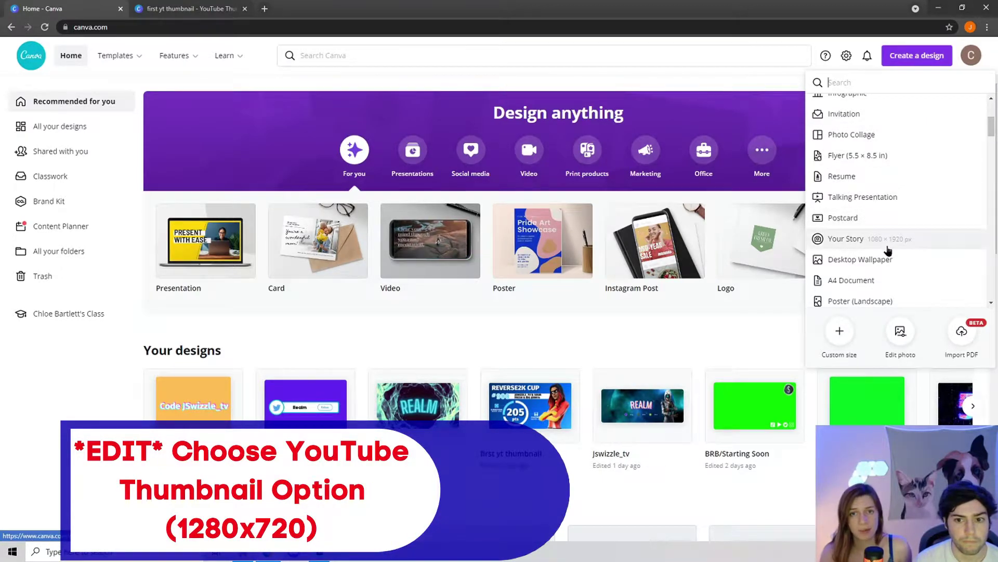
{"action": "scroll", "coordinate": [888, 251], "scroll_direction": "up", "scroll_amount": 3}
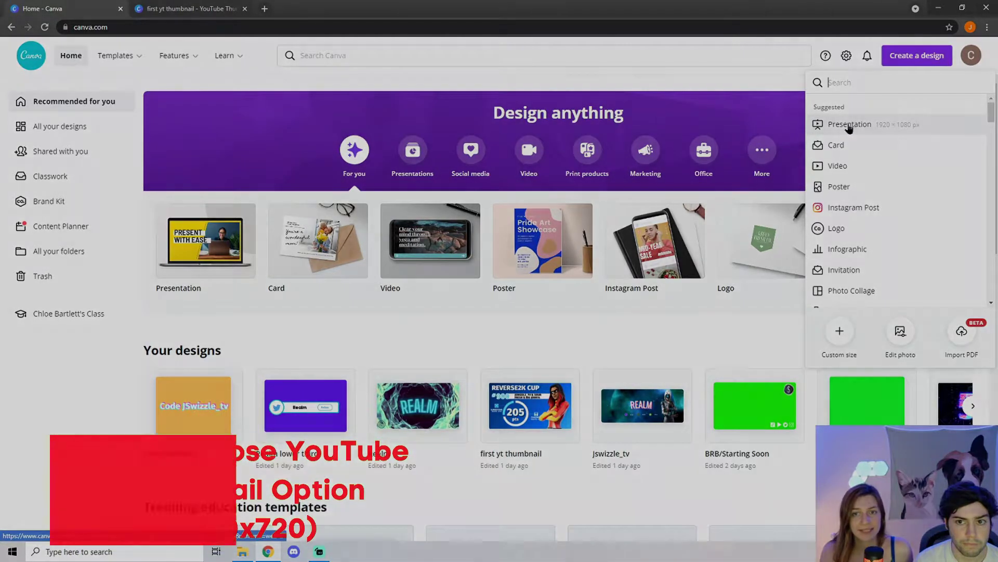
{"action": "left_click", "coordinate": [849, 126]}
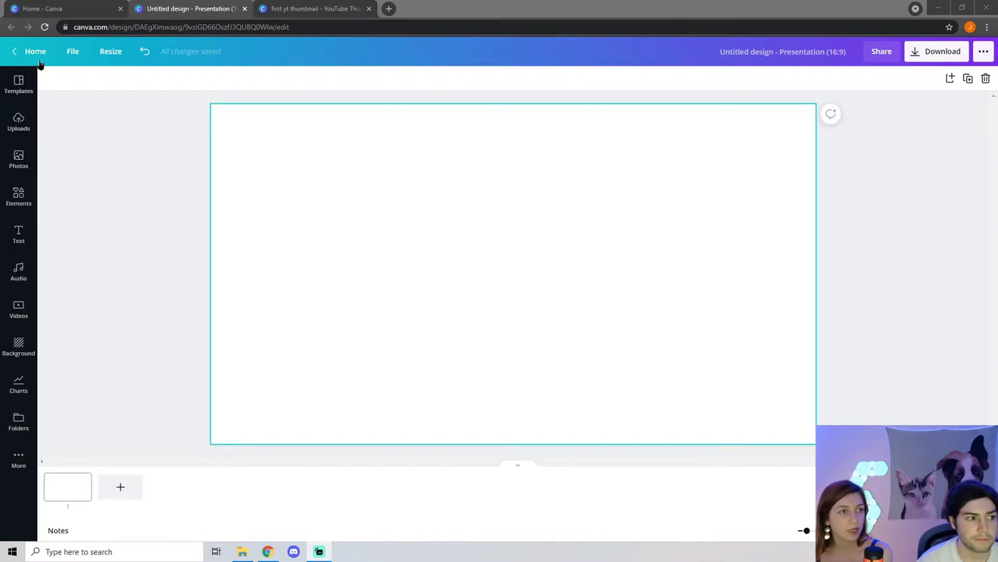
Apply the Purple Teal Clean Simple Gradient Presentation title page to the blank page
{"action": "left_click", "coordinate": [18, 83]}
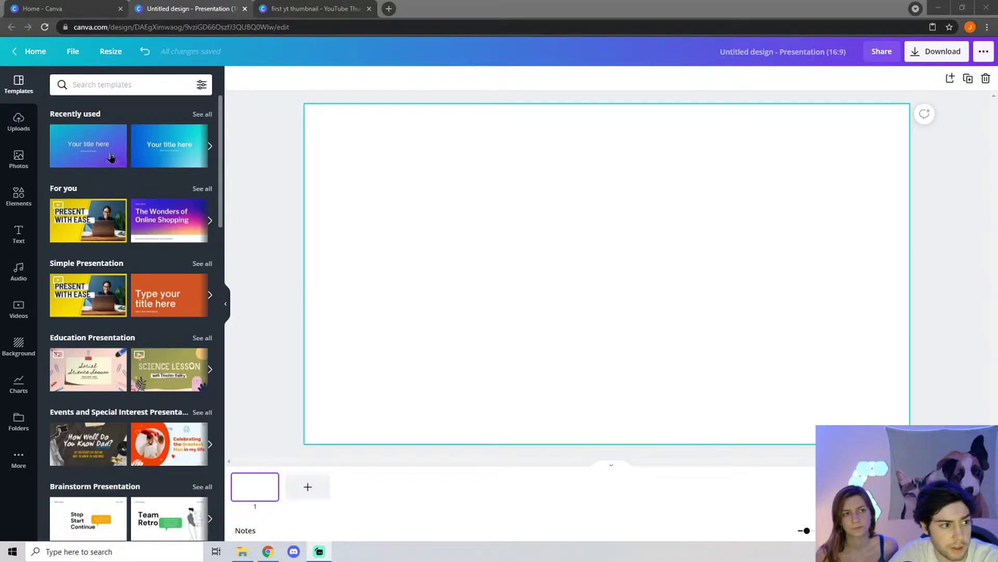
{"action": "left_click", "coordinate": [87, 156]}
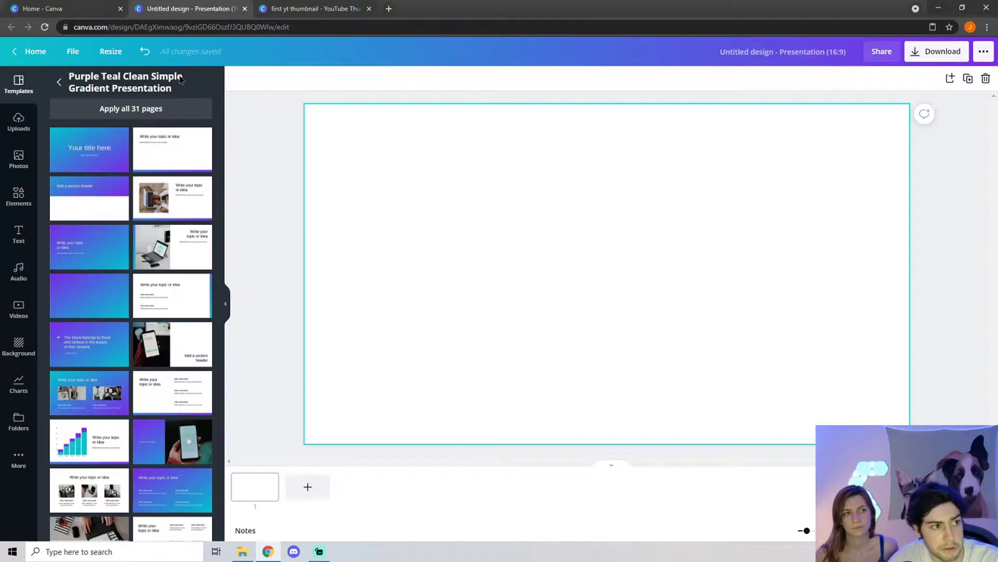
{"action": "left_click", "coordinate": [96, 158]}
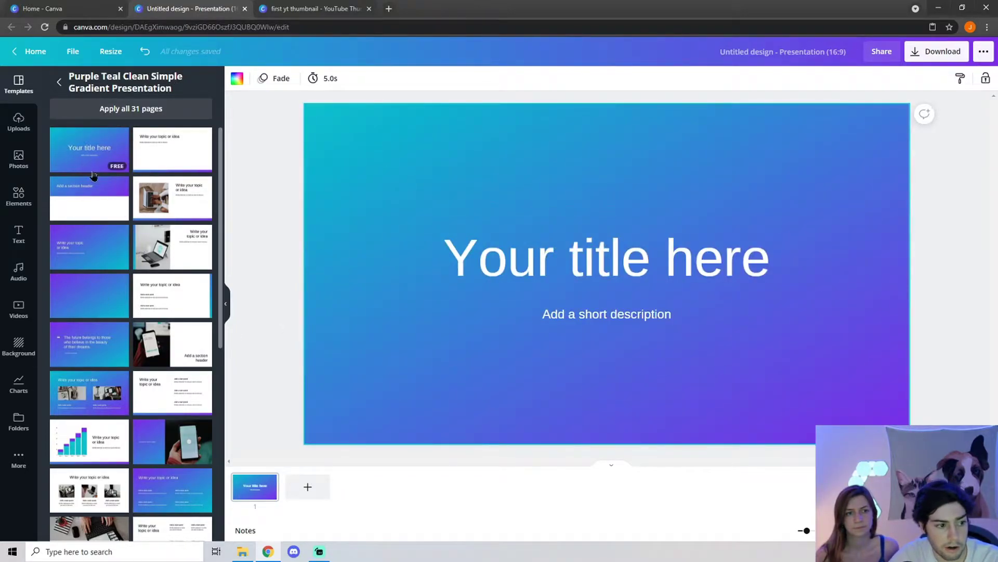
Delete the template's title and description text boxes, leaving the gradient background selected
{"action": "left_click", "coordinate": [520, 253]}
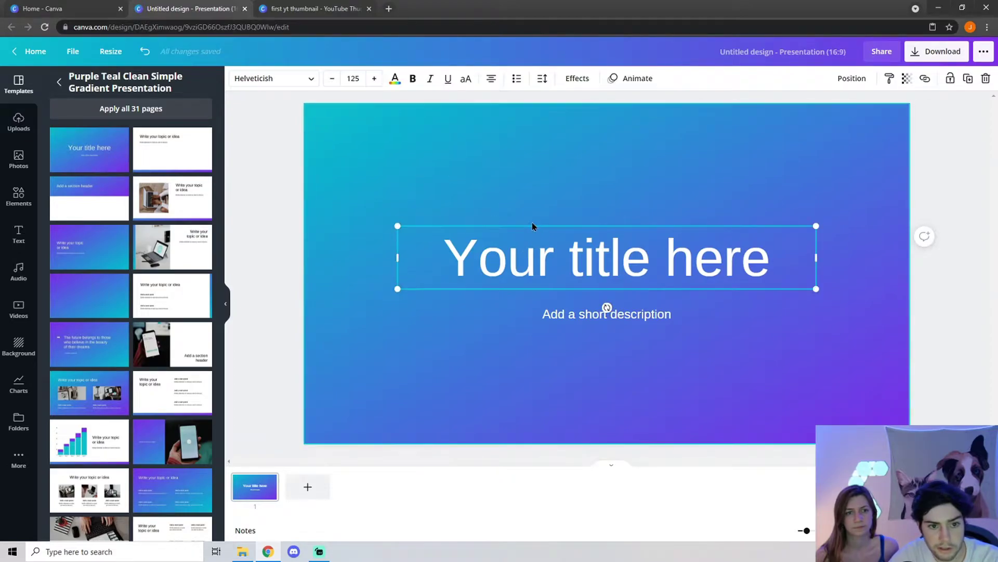
{"action": "key", "text": "Delete"}
{"action": "left_click", "coordinate": [586, 314]}
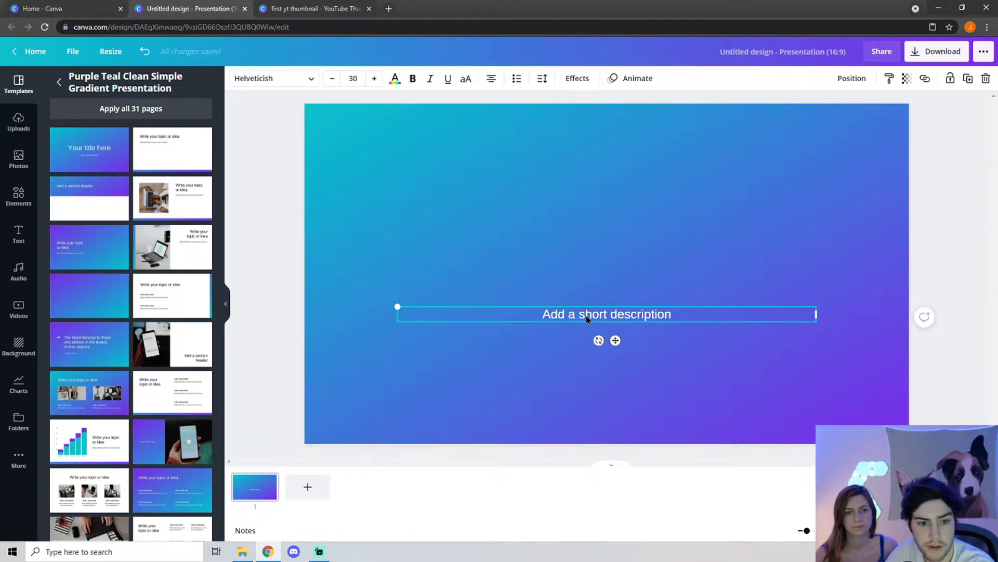
{"action": "key", "text": "Delete"}
{"action": "left_click", "coordinate": [496, 201]}
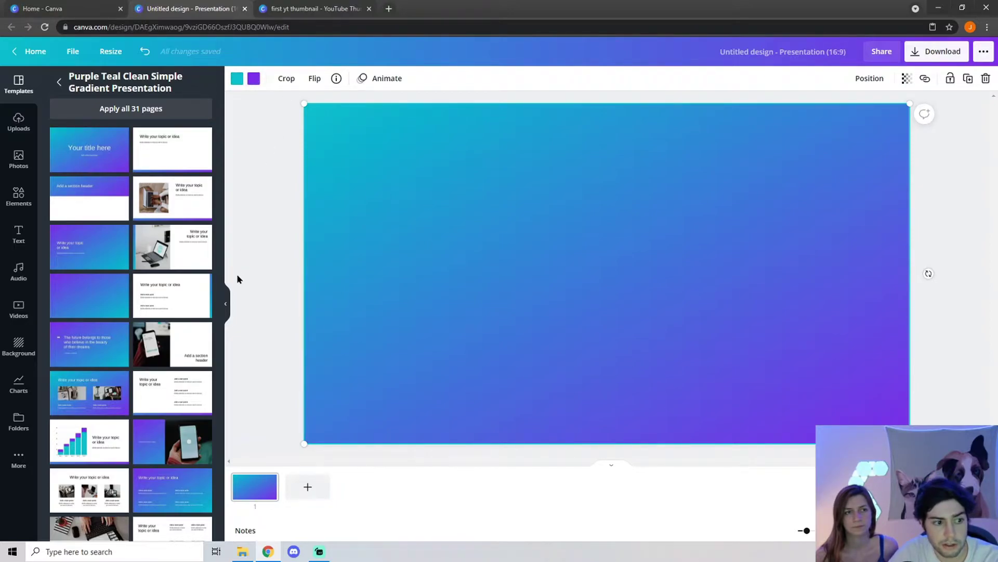
Change the gradient's teal colour to dark blue and its purple colour to turquoise
{"action": "left_click", "coordinate": [226, 307]}
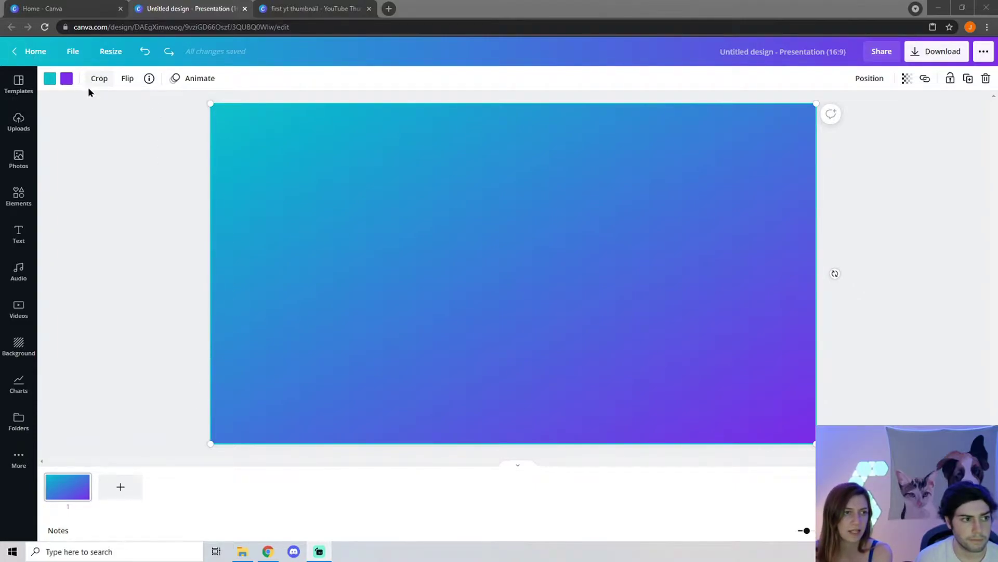
{"action": "left_click", "coordinate": [50, 79]}
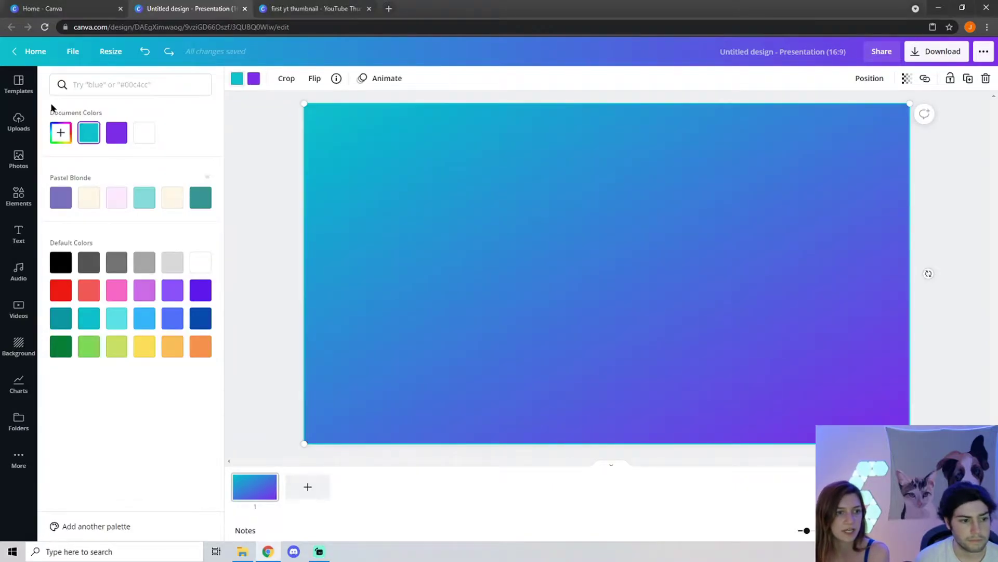
{"action": "left_click", "coordinate": [201, 317]}
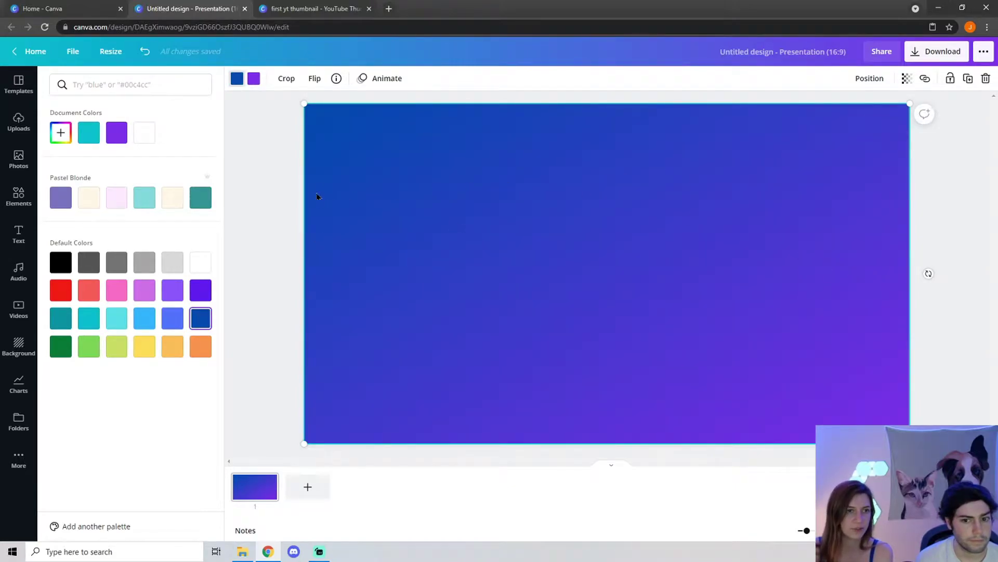
{"action": "left_click", "coordinate": [255, 78]}
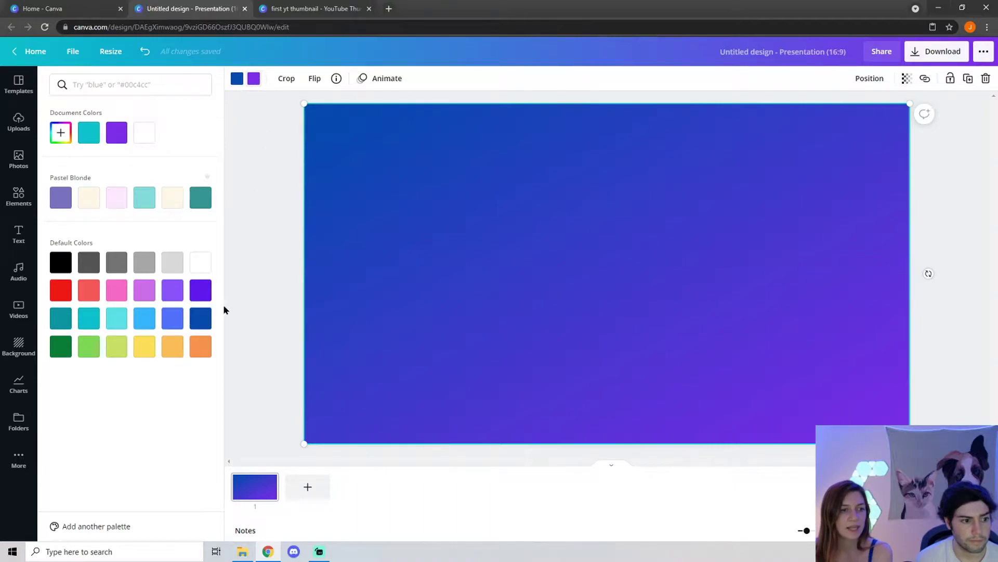
{"action": "left_click", "coordinate": [119, 321]}
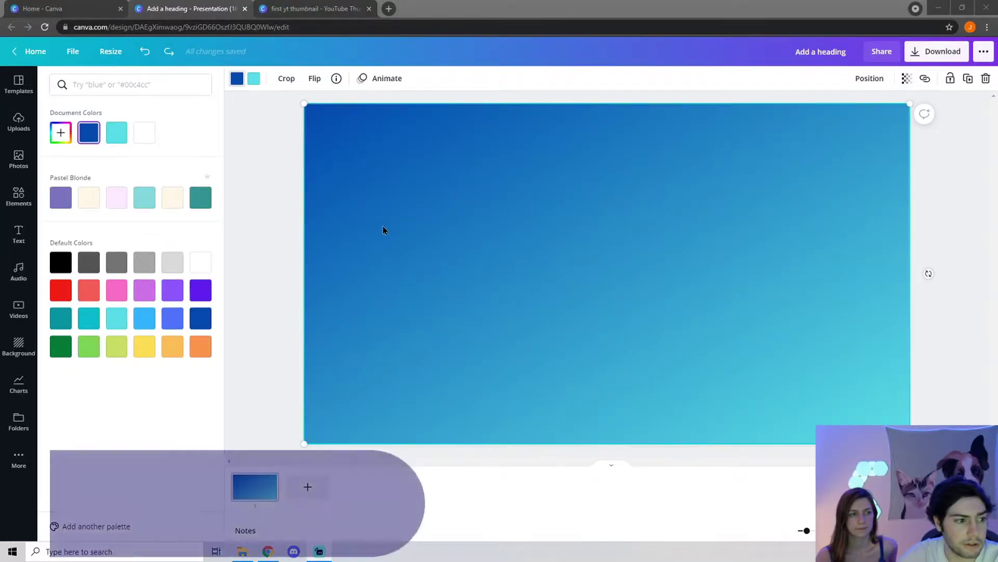
Add a white Fira Sans Black heading reading 'REVERSE2K CUP' at the page's top-left
{"action": "left_click", "coordinate": [18, 235]}
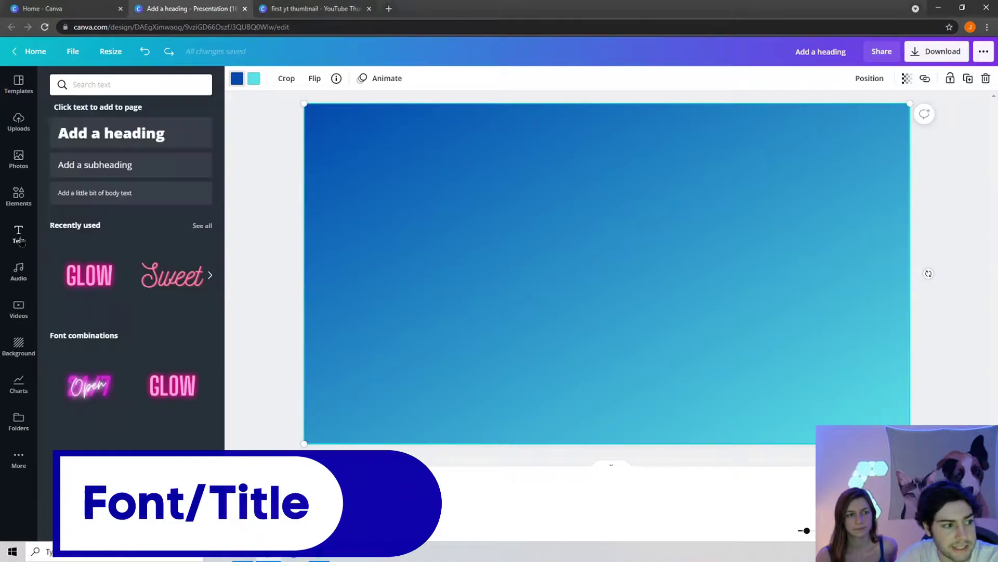
{"action": "left_click", "coordinate": [111, 134]}
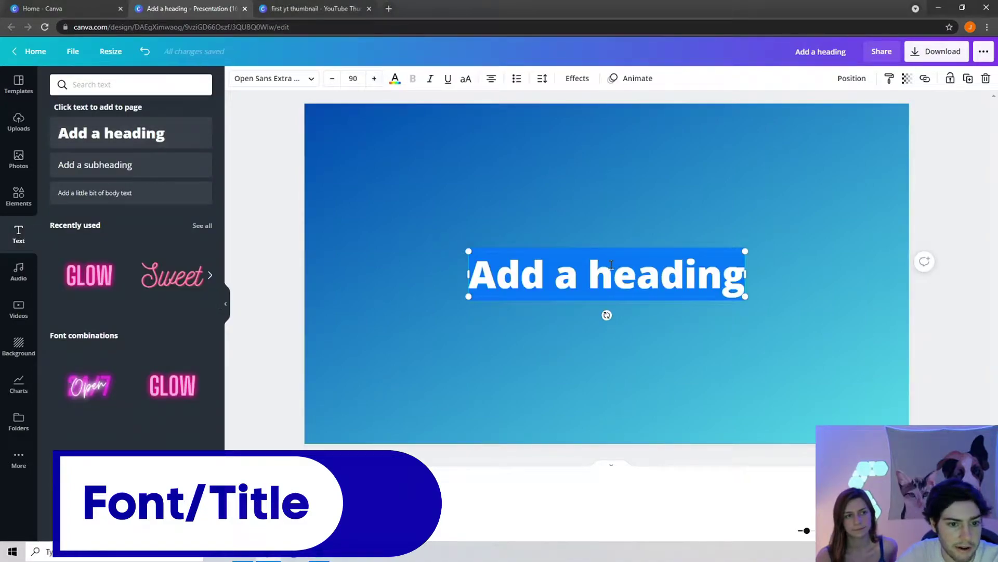
{"action": "triple_click", "coordinate": [591, 282]}
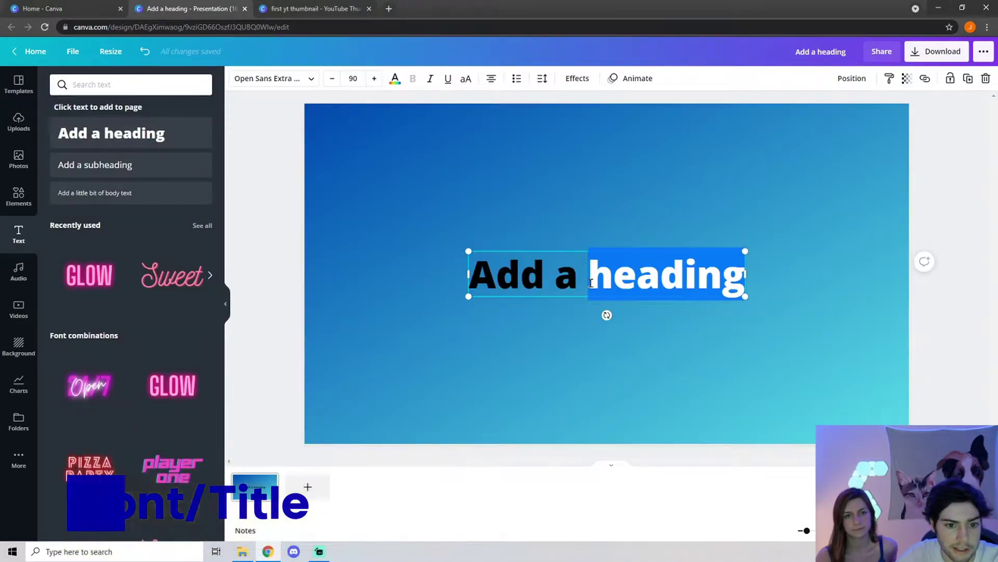
{"action": "left_click", "coordinate": [227, 307]}
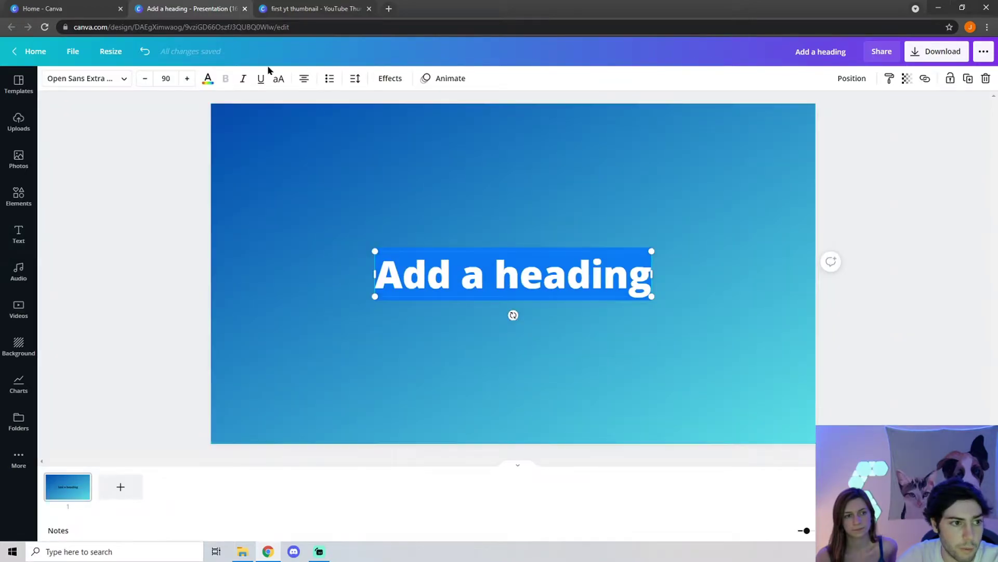
{"action": "left_click", "coordinate": [123, 78]}
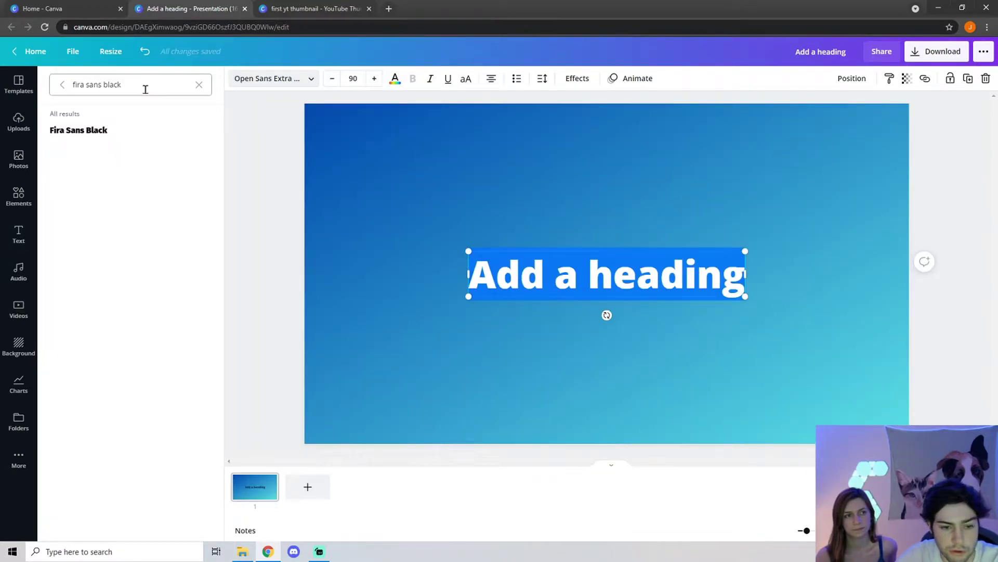
{"action": "left_click_drag", "start_coordinate": [142, 84], "coordinate": [49, 89]}
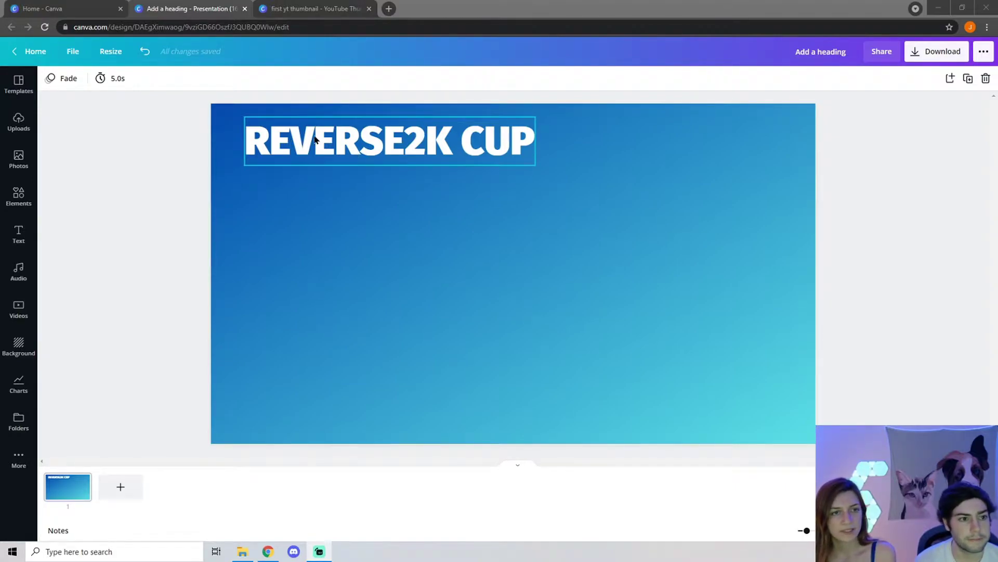
{"action": "left_click", "coordinate": [401, 141]}
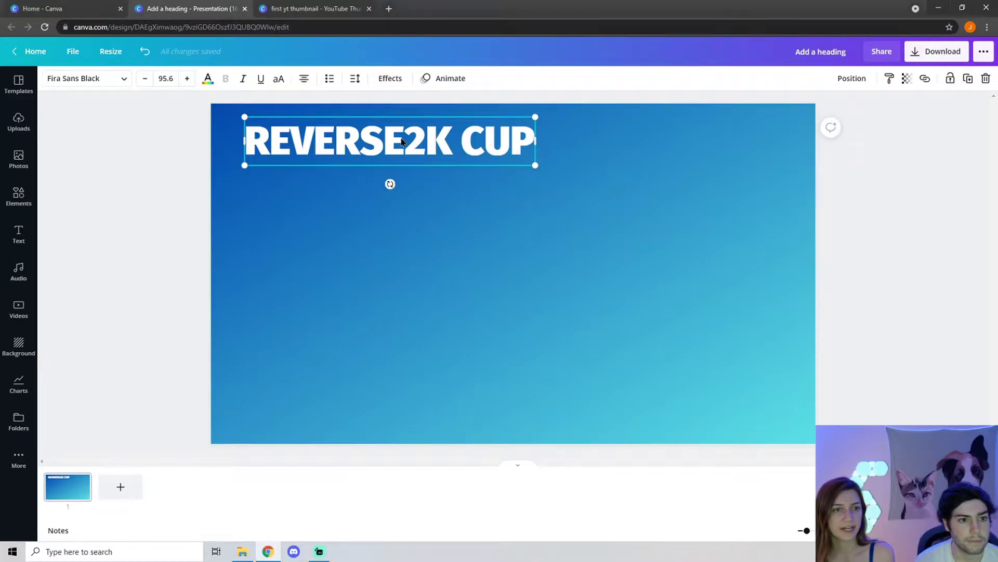
Apply the Shadow text effect to the REVERSE2K CUP heading
{"action": "left_click", "coordinate": [390, 78]}
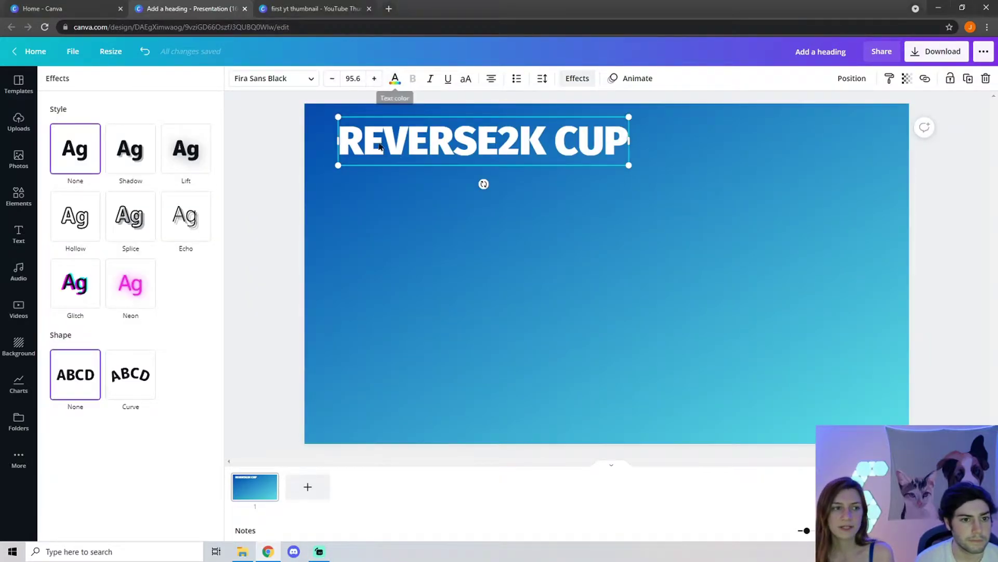
{"action": "left_click", "coordinate": [129, 154]}
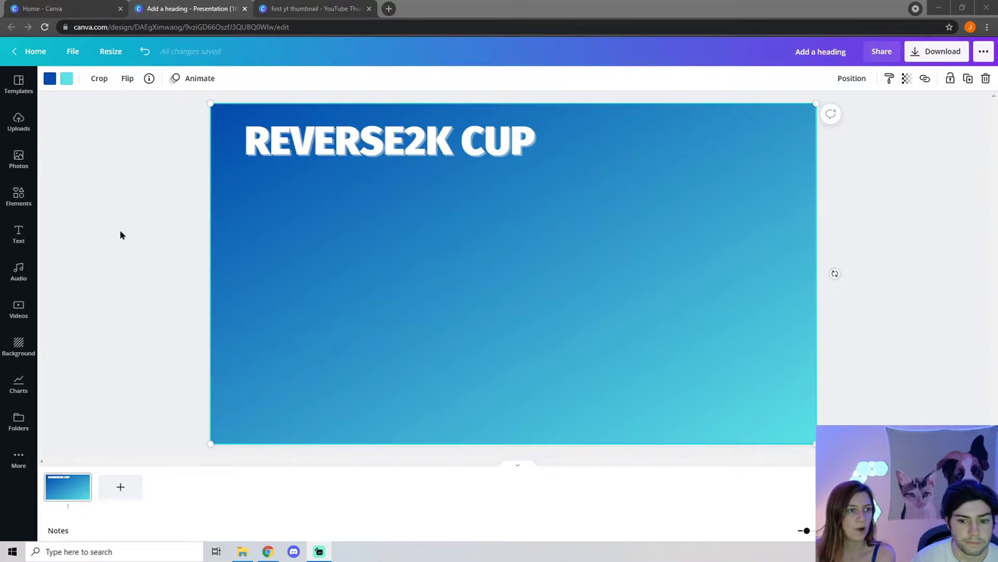
Place a rounded shield shape from Elements > Shapes onto the thumbnail
{"action": "left_click", "coordinate": [18, 195]}
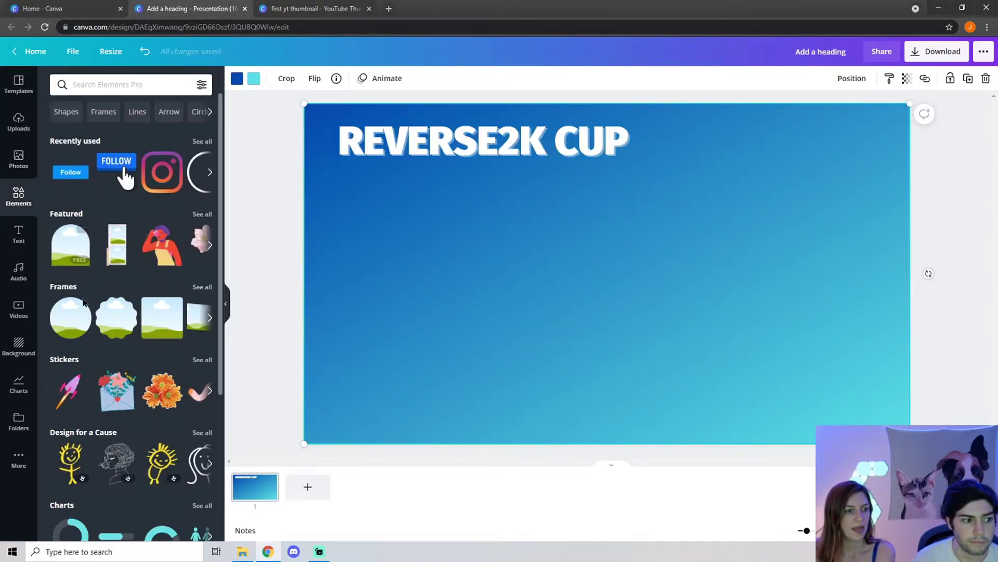
{"action": "scroll", "coordinate": [89, 319], "scroll_direction": "down", "scroll_amount": 2}
{"action": "scroll", "coordinate": [88, 319], "scroll_direction": "down", "scroll_amount": 2}
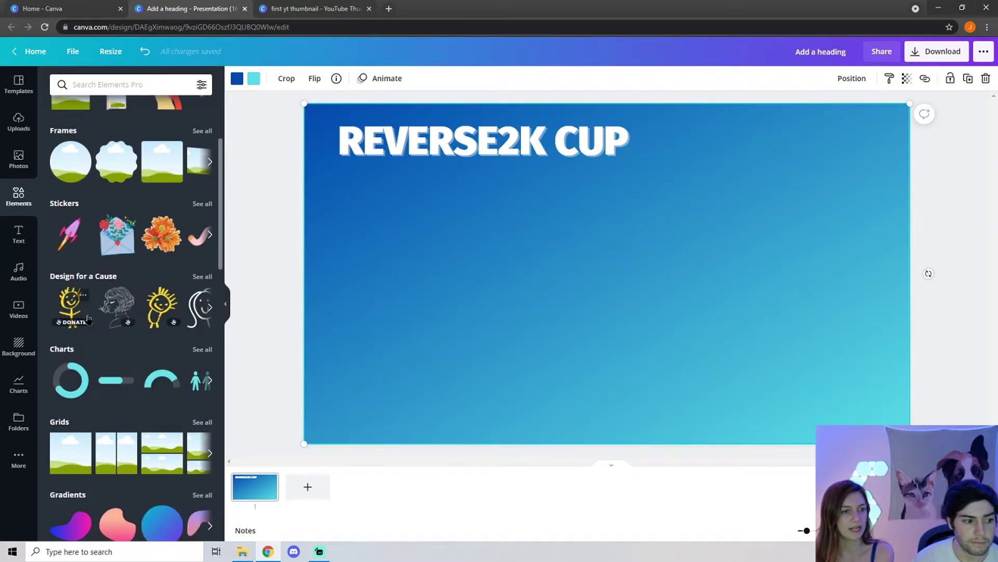
{"action": "scroll", "coordinate": [88, 319], "scroll_direction": "up", "scroll_amount": 4}
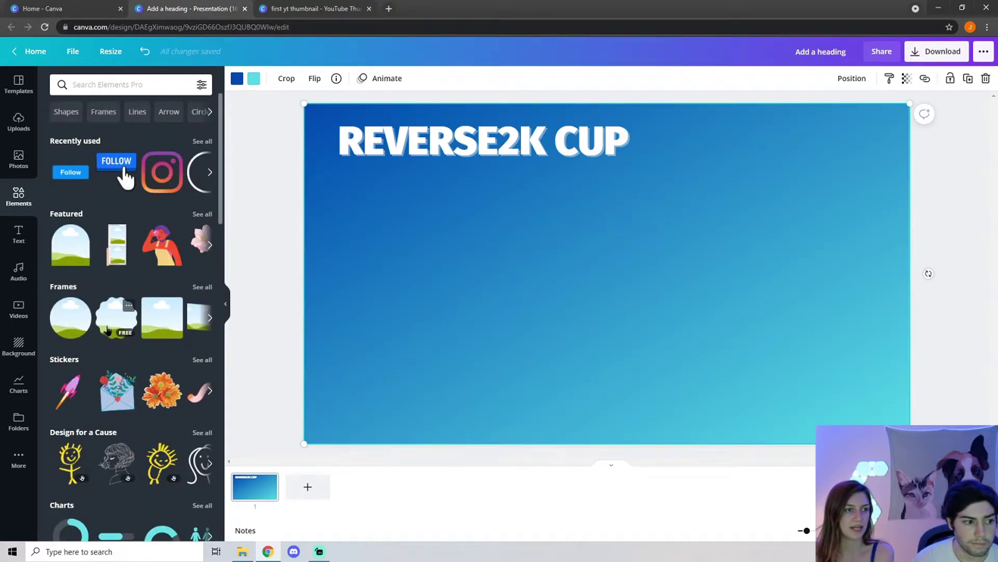
{"action": "left_click", "coordinate": [73, 114]}
{"action": "scroll", "coordinate": [112, 281], "scroll_direction": "down", "scroll_amount": 1}
{"action": "scroll", "coordinate": [111, 286], "scroll_direction": "down", "scroll_amount": 5}
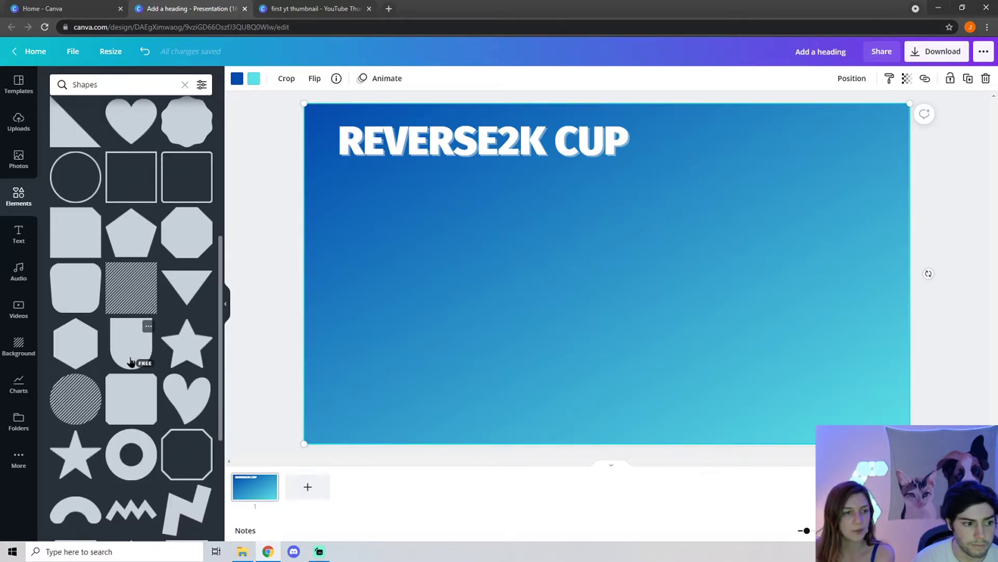
{"action": "left_click_drag", "start_coordinate": [135, 347], "coordinate": [435, 239]}
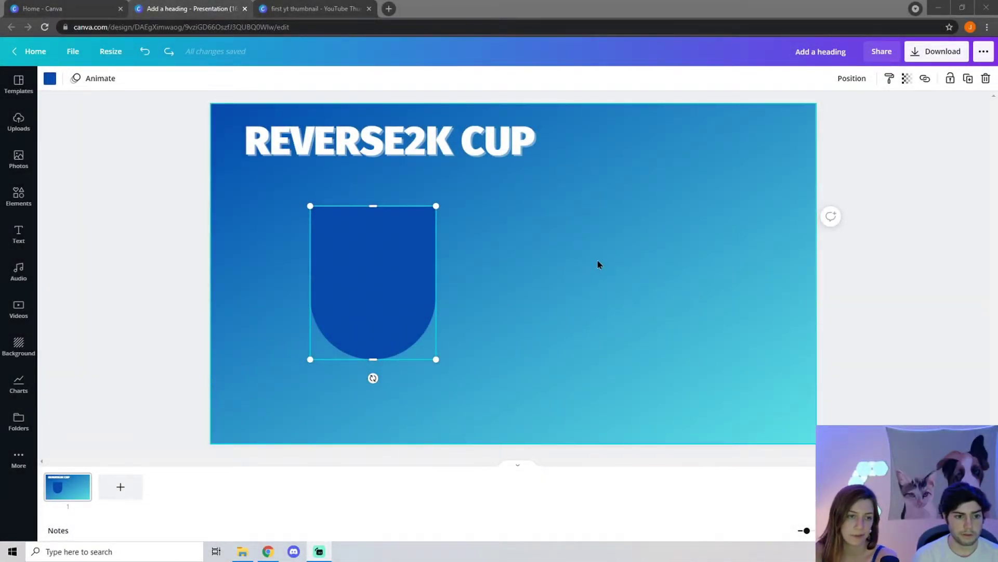
Rotate the shape onto its side and shrink it into a banner below the heading
{"action": "left_click_drag", "start_coordinate": [372, 376], "coordinate": [774, 282]}
{"action": "left_click_drag", "start_coordinate": [770, 345], "coordinate": [627, 270]}
{"action": "left_click_drag", "start_coordinate": [552, 256], "coordinate": [616, 223]}
{"action": "left_click_drag", "start_coordinate": [687, 238], "coordinate": [670, 235]}
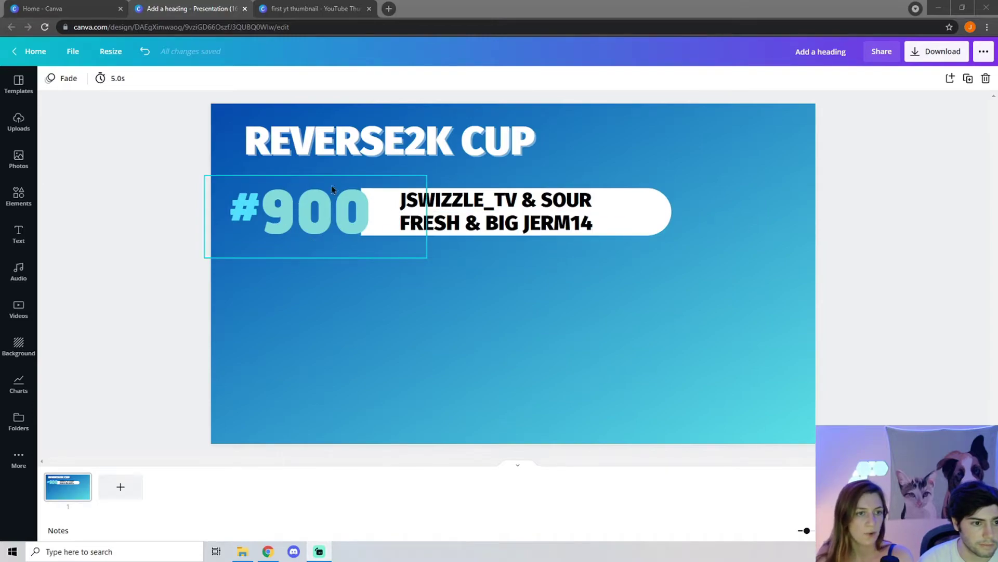
Duplicate the #900 text, offset the copy slightly lower, and make it Hollow
{"action": "left_click", "coordinate": [291, 206]}
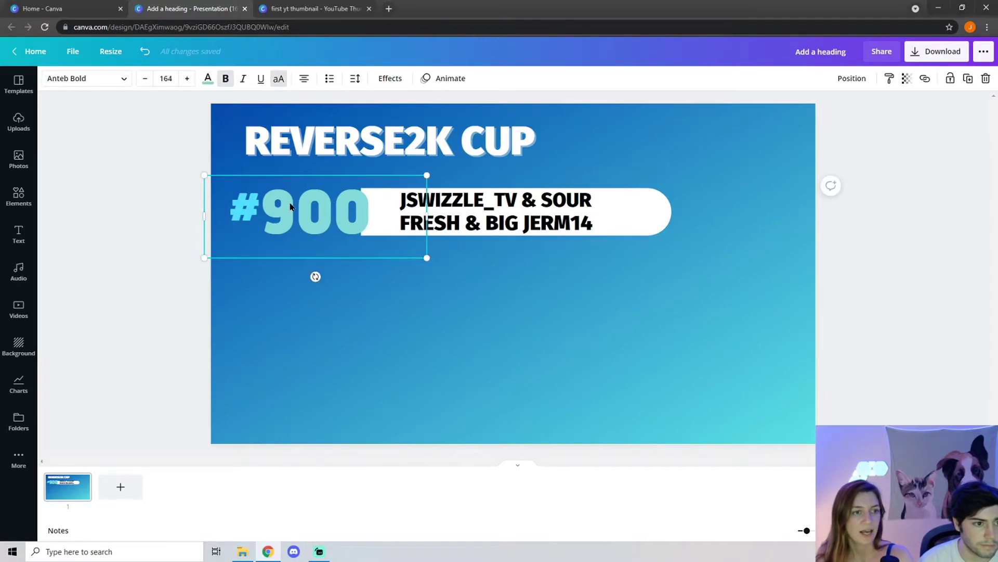
{"action": "right_click", "coordinate": [284, 206]}
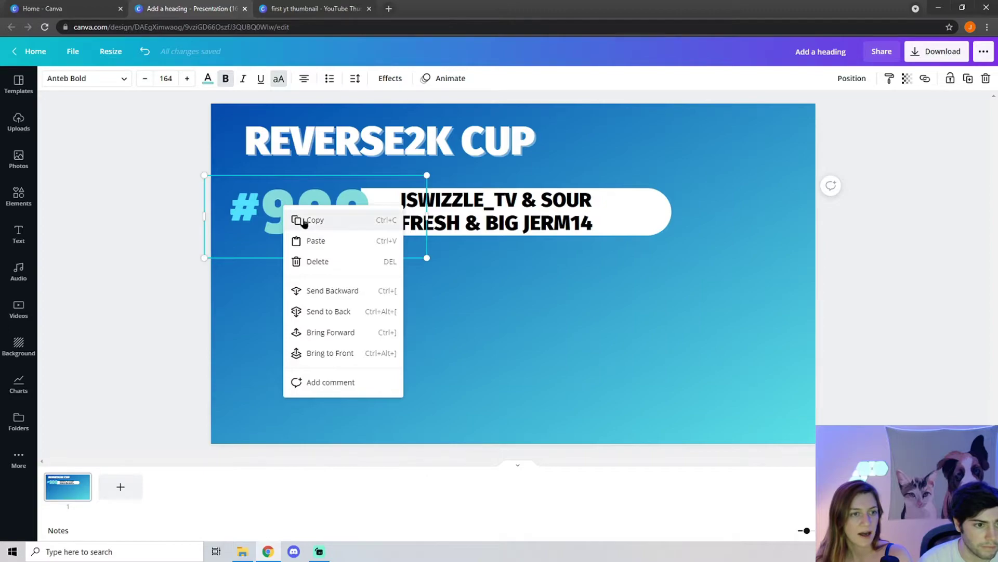
{"action": "left_click", "coordinate": [304, 218]}
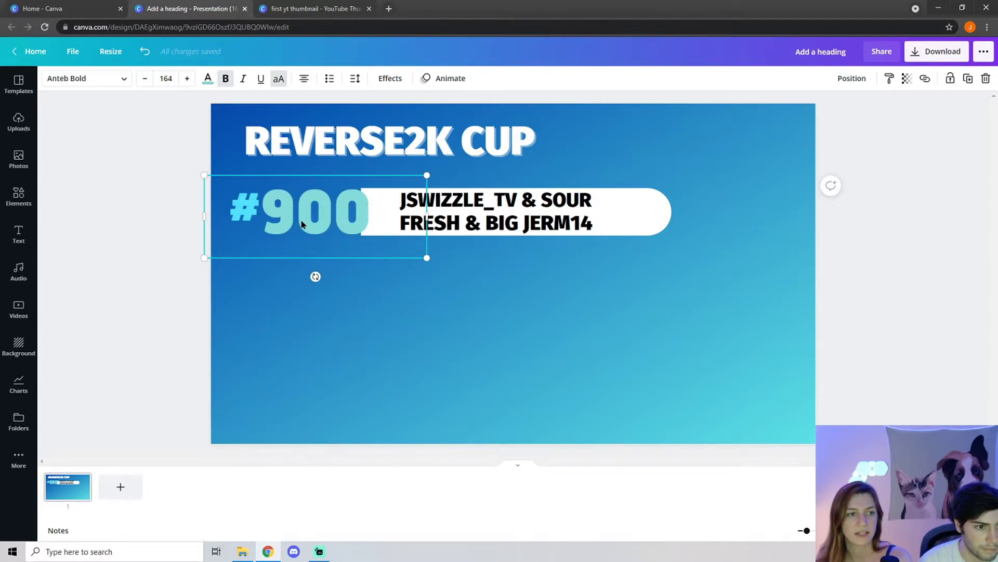
{"action": "key", "text": "ctrl+v"}
{"action": "mouse_move", "coordinate": [291, 226]}
{"action": "left_mouse_down"}
{"action": "mouse_move", "coordinate": [292, 261]}
{"action": "mouse_move", "coordinate": [281, 231]}
{"action": "left_mouse_up"}
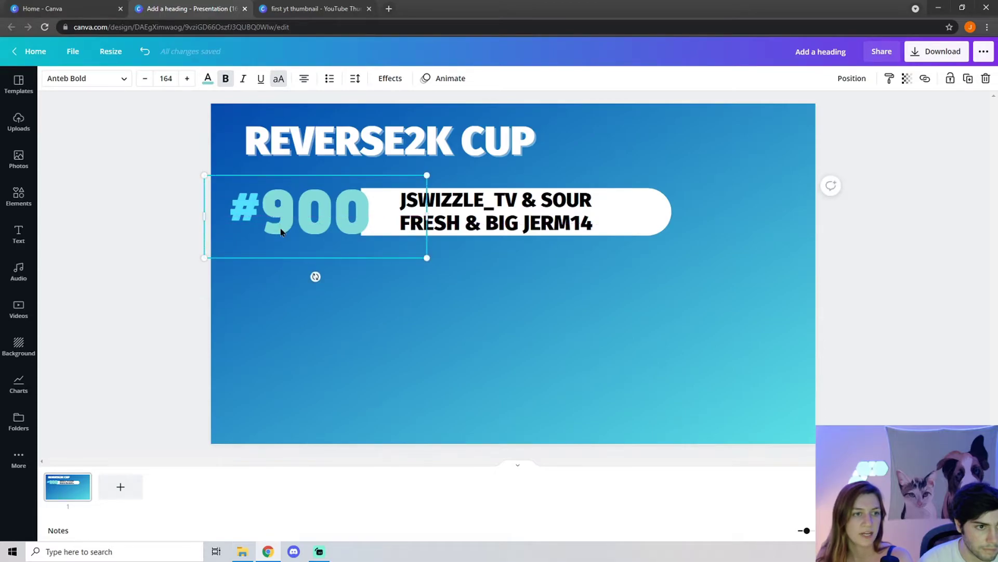
{"action": "left_click", "coordinate": [389, 78]}
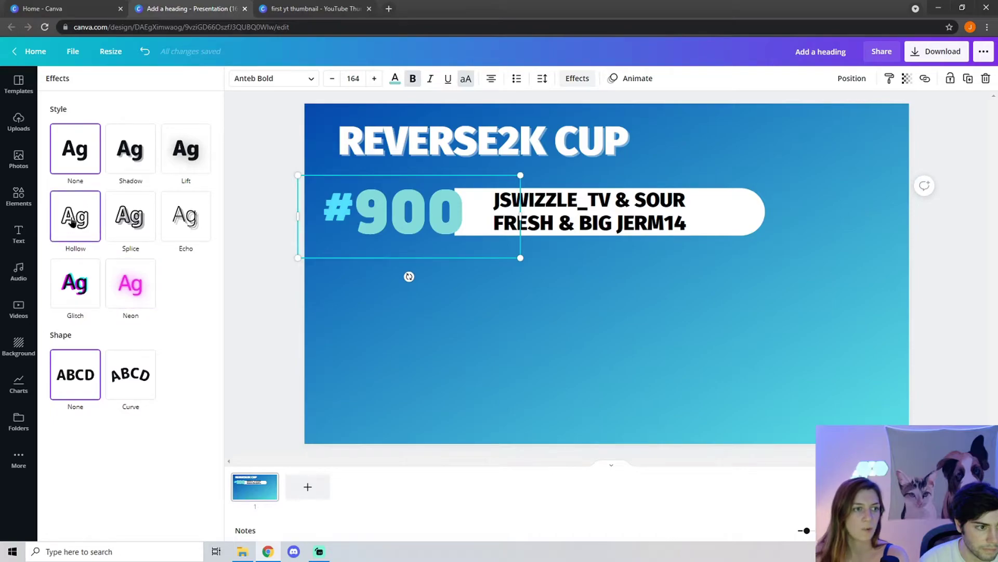
{"action": "left_click", "coordinate": [86, 219]}
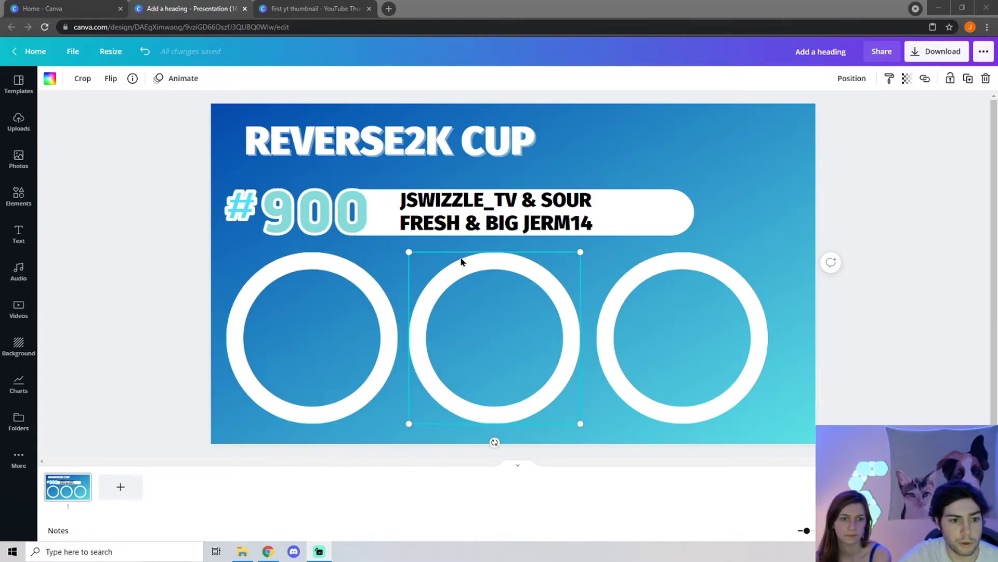
Crop the middle circle to its top-left quarter arc and move the right ring beside the left circle
{"action": "left_click", "coordinate": [82, 78]}
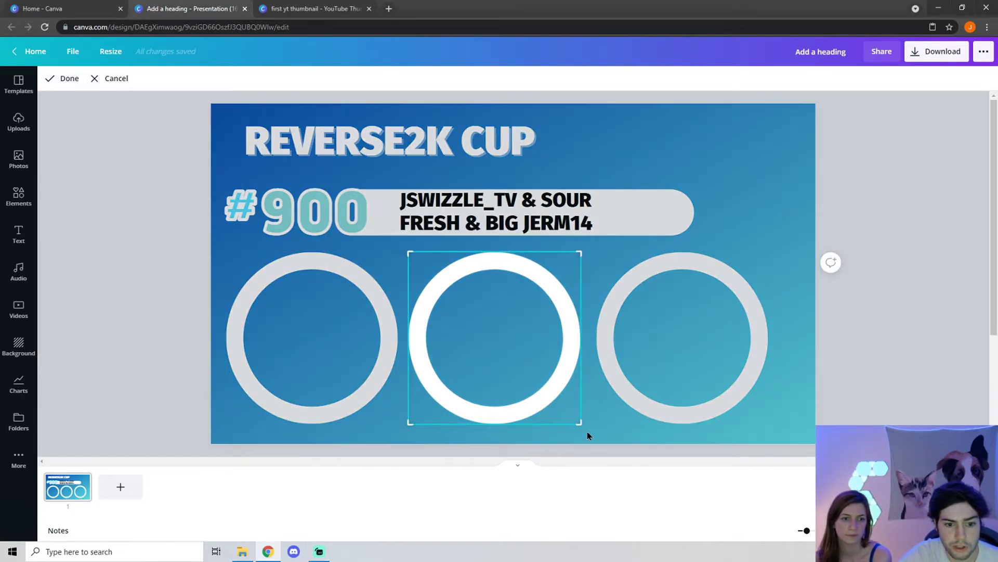
{"action": "left_click_drag", "start_coordinate": [573, 419], "coordinate": [498, 344]}
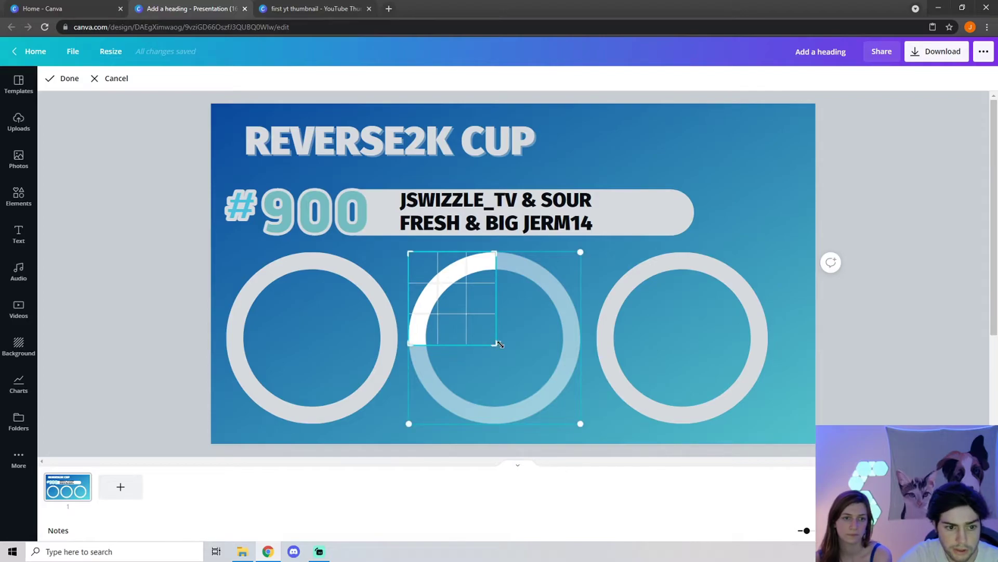
{"action": "left_click", "coordinate": [54, 80]}
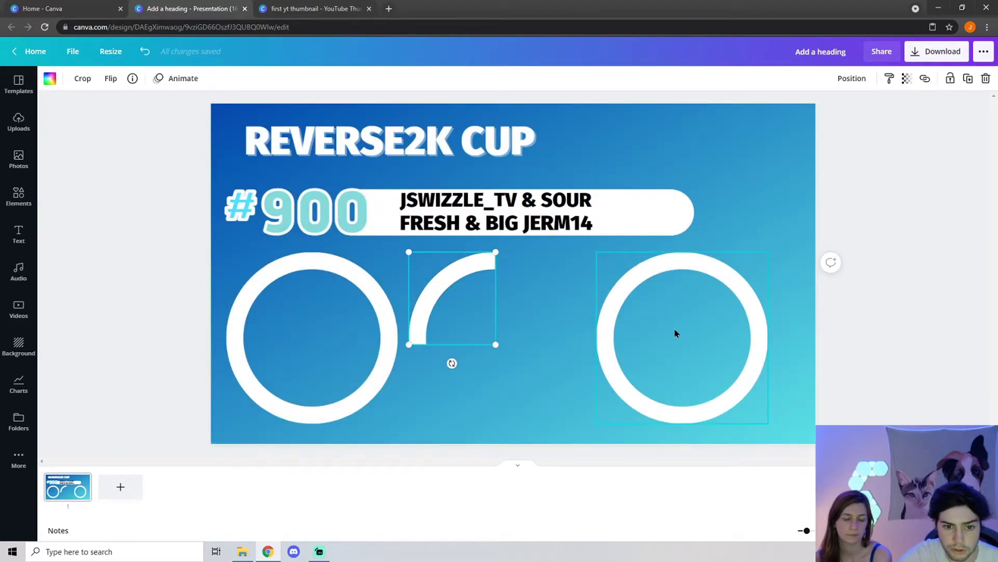
{"action": "left_click_drag", "start_coordinate": [744, 300], "coordinate": [555, 294]}
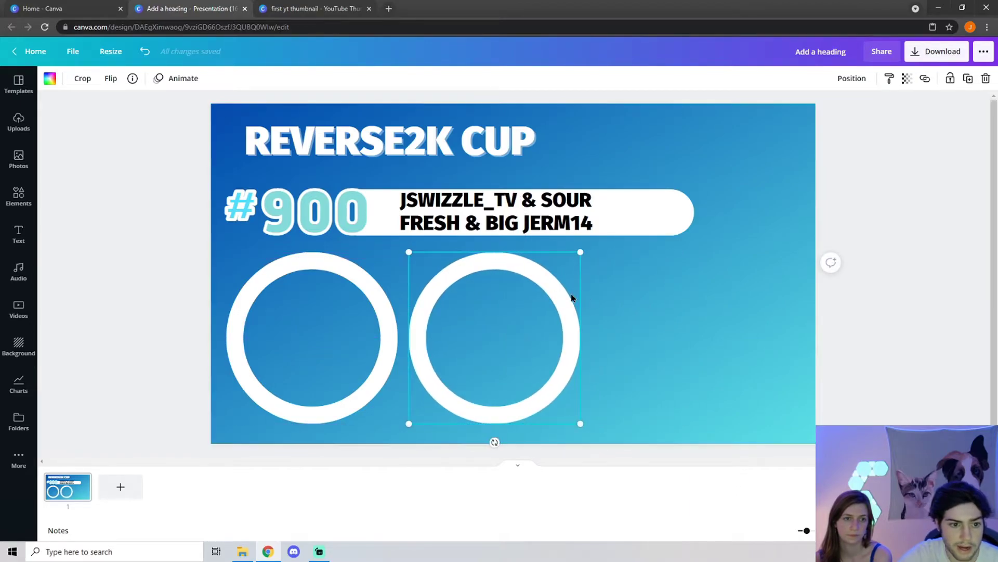
Crop a ring to its right half and move the left ring onto it
{"action": "left_click", "coordinate": [81, 80]}
{"action": "left_click_drag", "start_coordinate": [406, 249], "coordinate": [495, 254]}
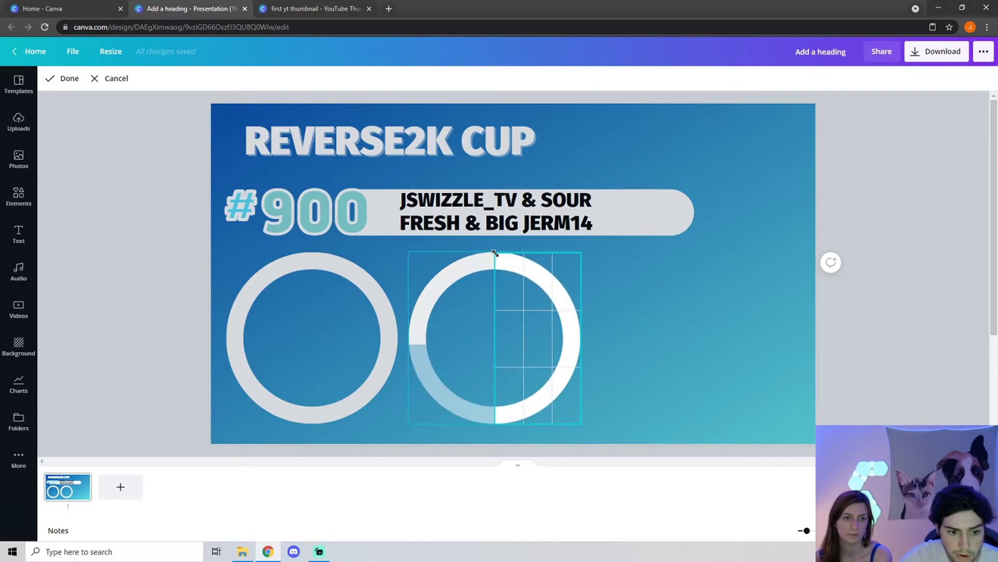
{"action": "left_click_drag", "start_coordinate": [494, 253], "coordinate": [495, 253]}
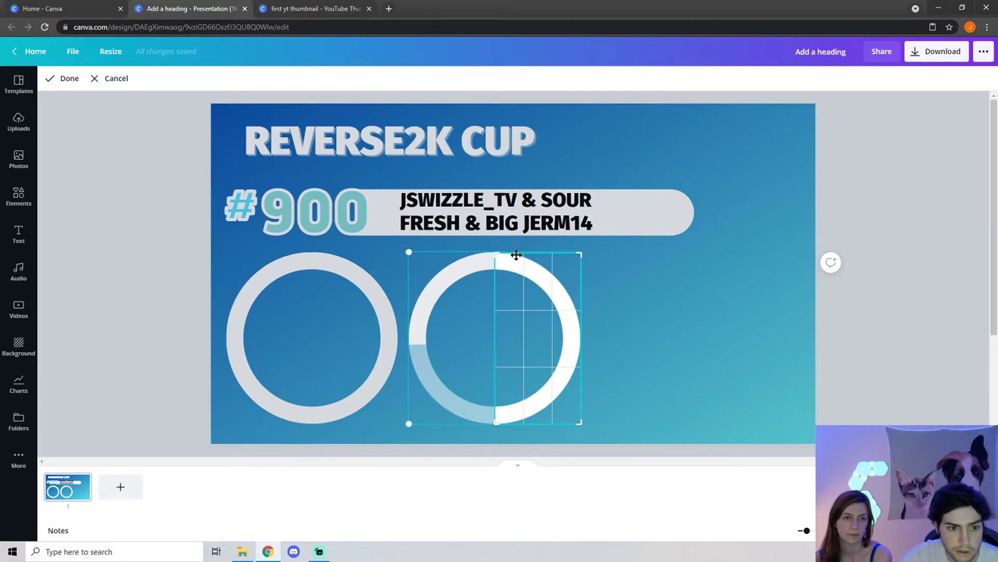
{"action": "left_click", "coordinate": [73, 86]}
{"action": "left_click", "coordinate": [350, 317]}
{"action": "left_click_drag", "start_coordinate": [359, 285], "coordinate": [541, 286]}
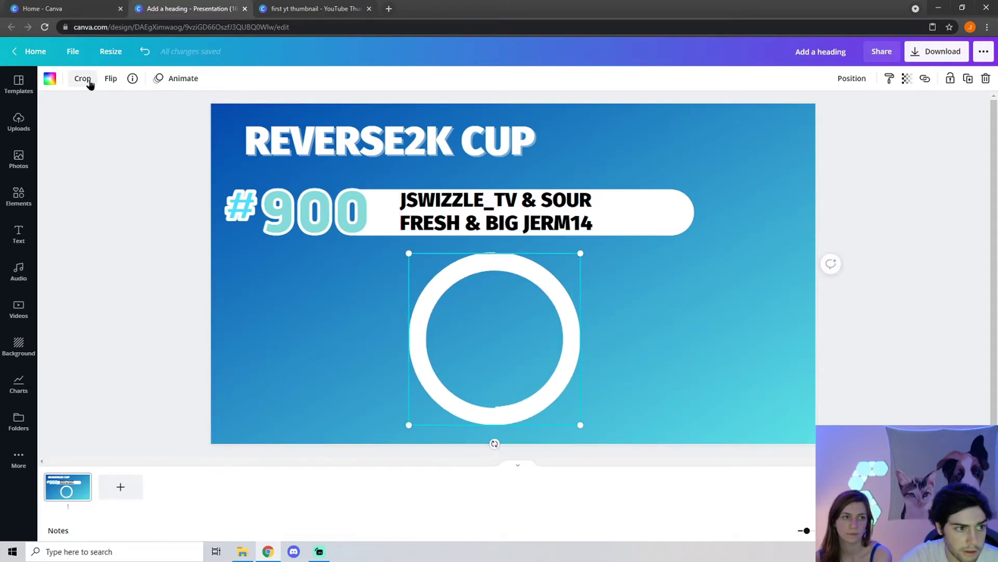
Crop the overlapping ring to its lower part and adjust the quarter arc's crop edge
{"action": "left_click", "coordinate": [84, 78]}
{"action": "left_click_drag", "start_coordinate": [578, 255], "coordinate": [535, 344]}
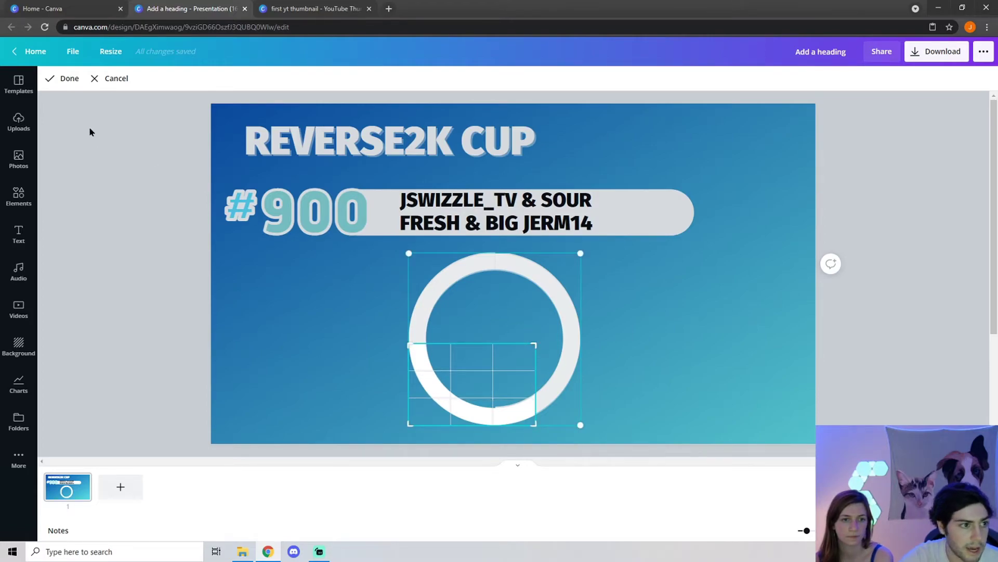
{"action": "left_click", "coordinate": [61, 78]}
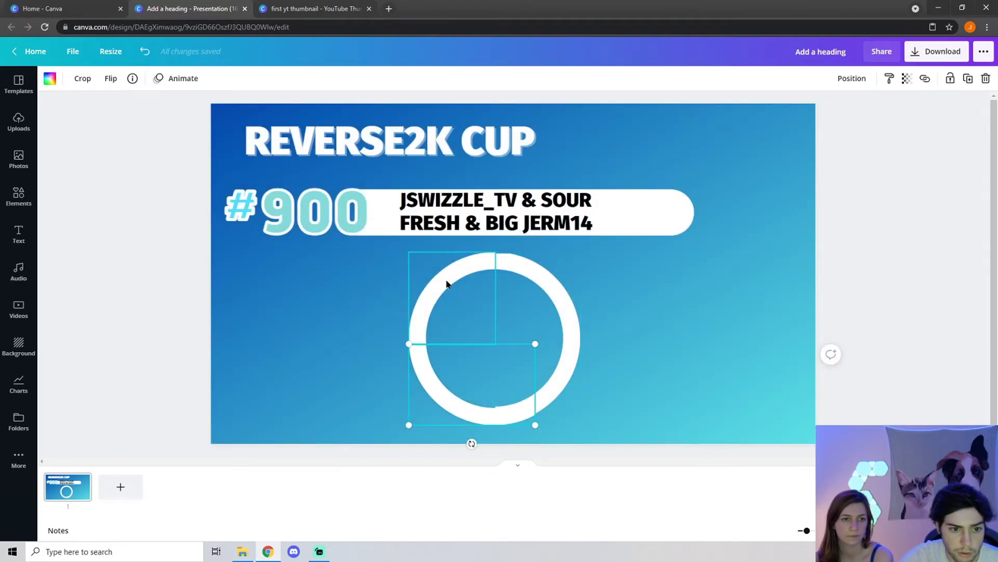
{"action": "left_click", "coordinate": [436, 298]}
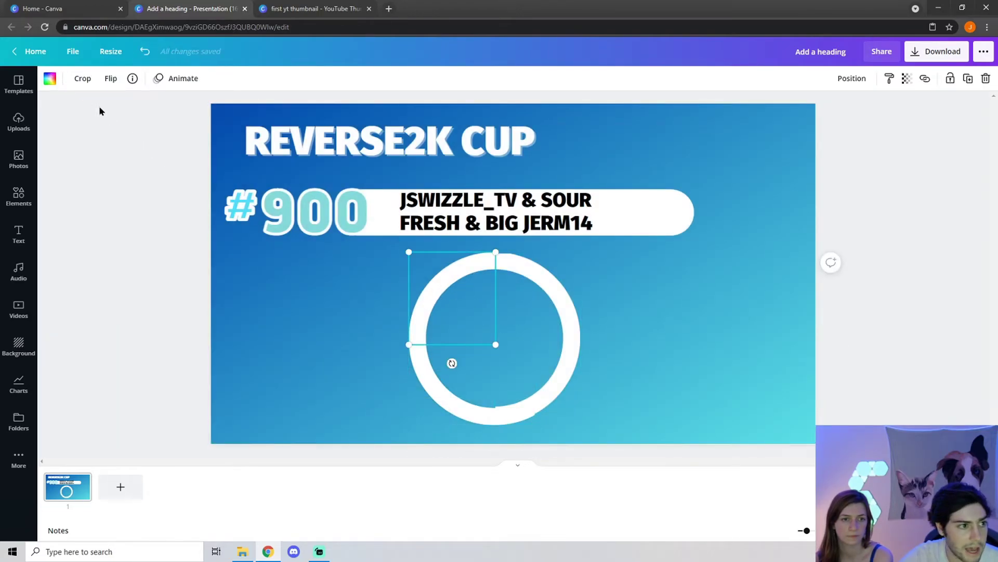
{"action": "left_click", "coordinate": [80, 79]}
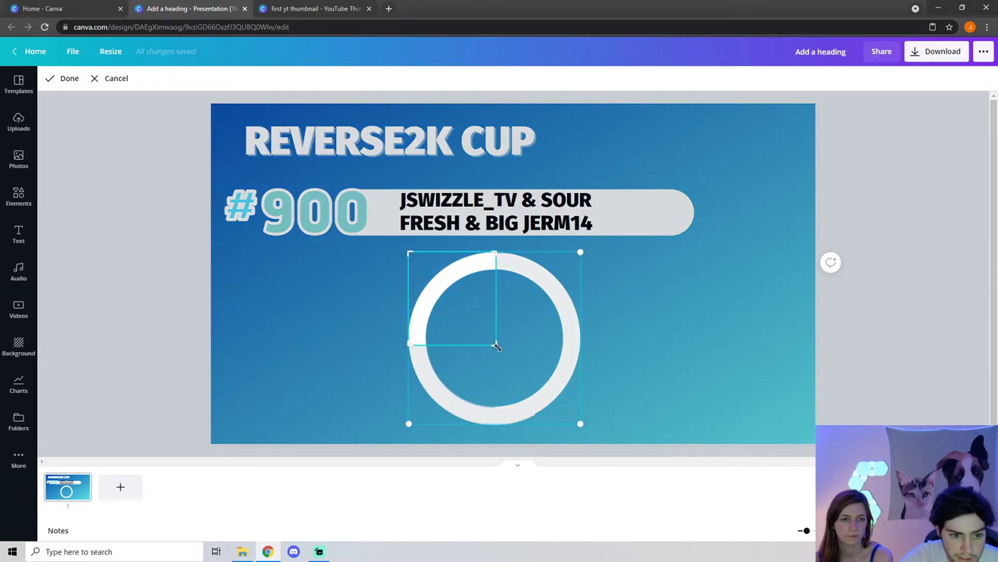
{"action": "left_click_drag", "start_coordinate": [495, 344], "coordinate": [495, 347]}
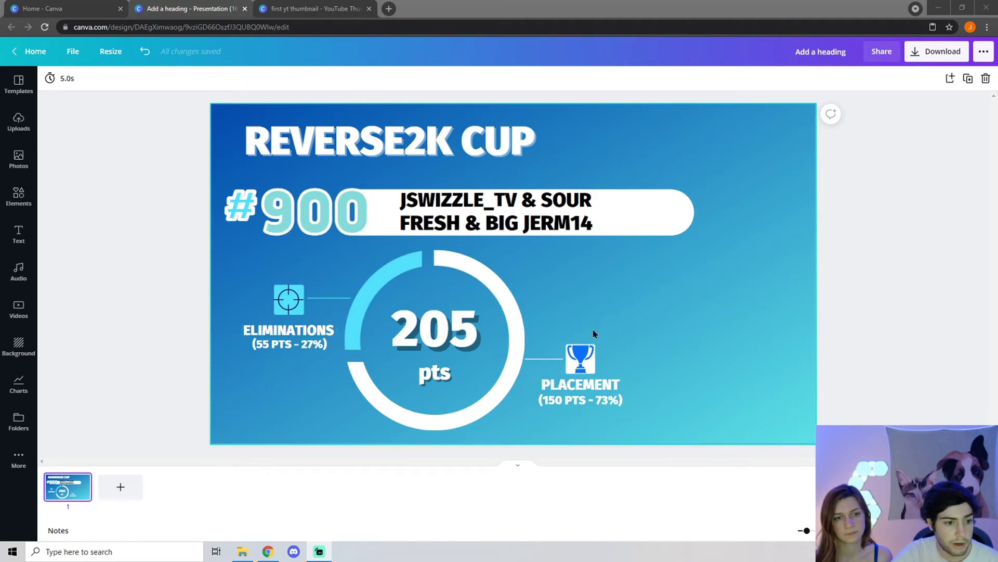
{"action": "left_click", "coordinate": [582, 358]}
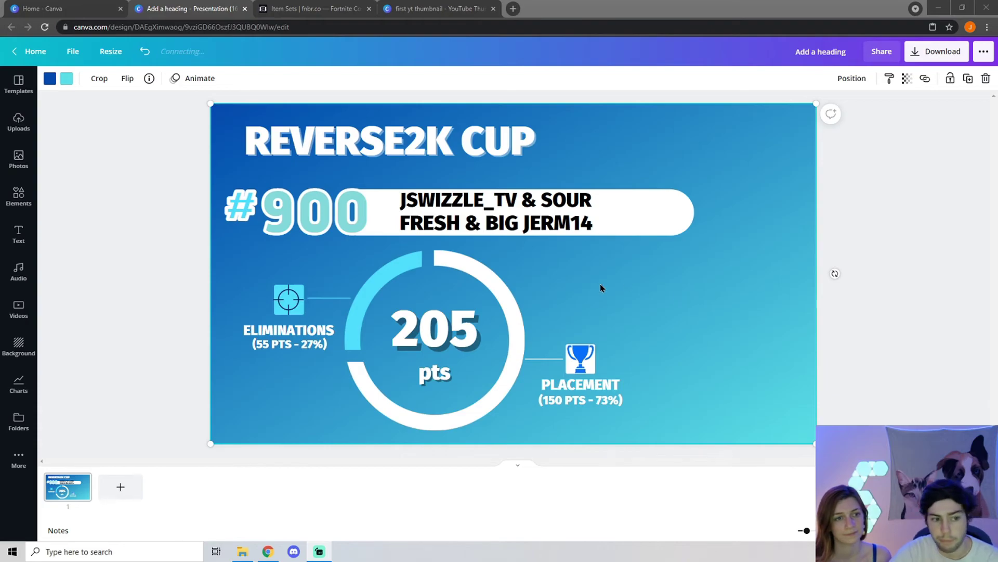
{"action": "left_click", "coordinate": [306, 9]}
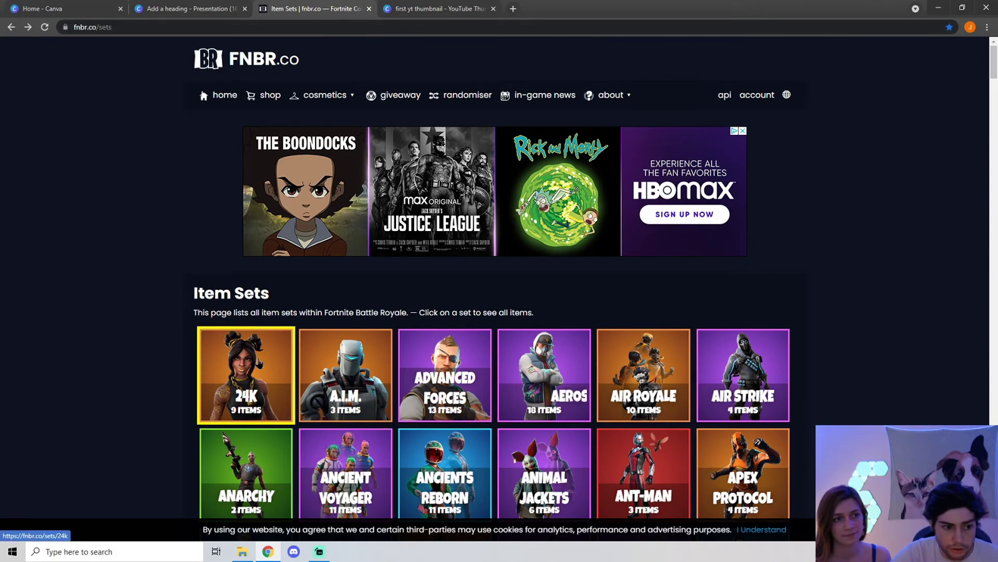
Open the Luxe outfit's full-size 512×512 icon image from the 24K set on fnbr.co
{"action": "left_click", "coordinate": [246, 374]}
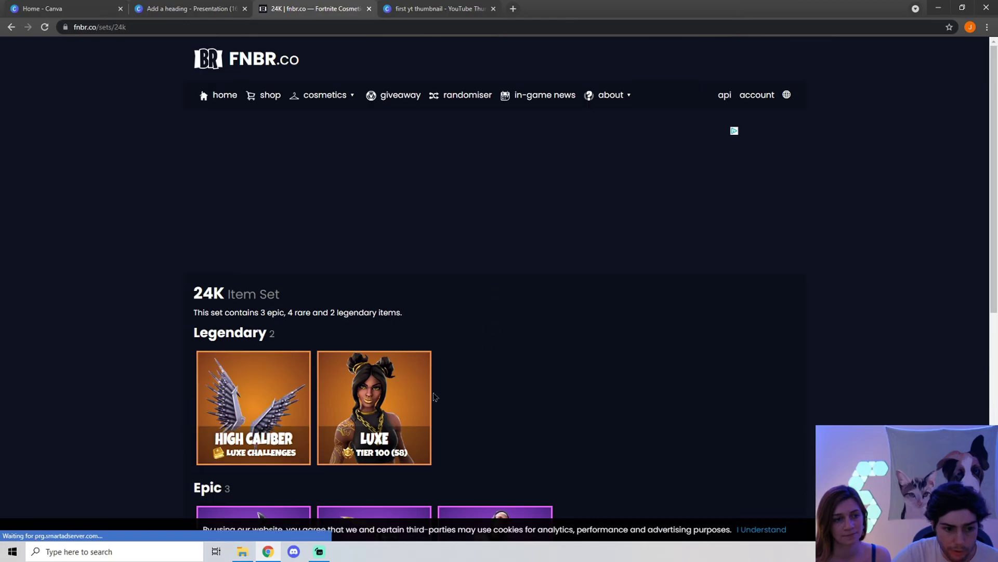
{"action": "left_click", "coordinate": [401, 402]}
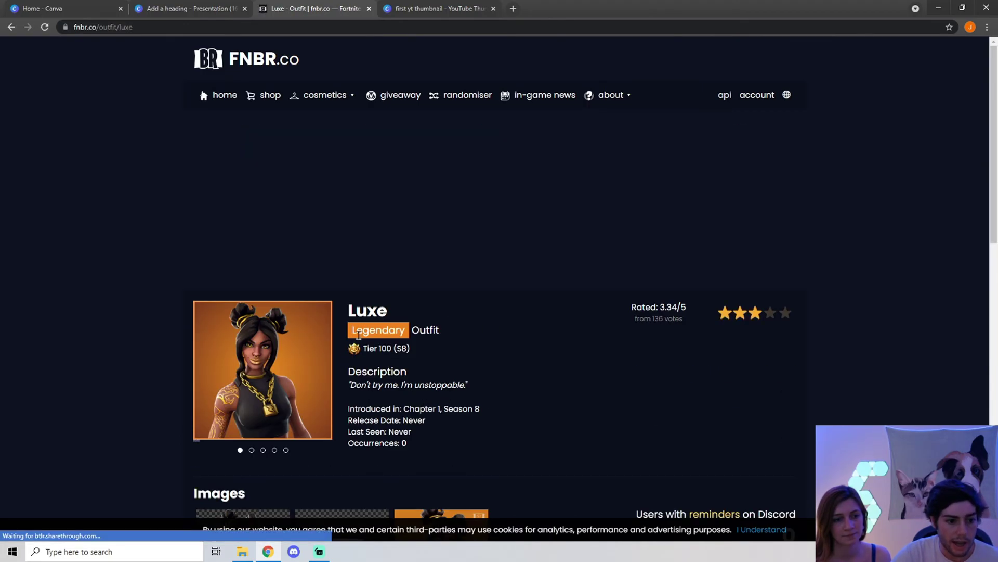
{"action": "scroll", "coordinate": [274, 315], "scroll_direction": "down", "scroll_amount": 2}
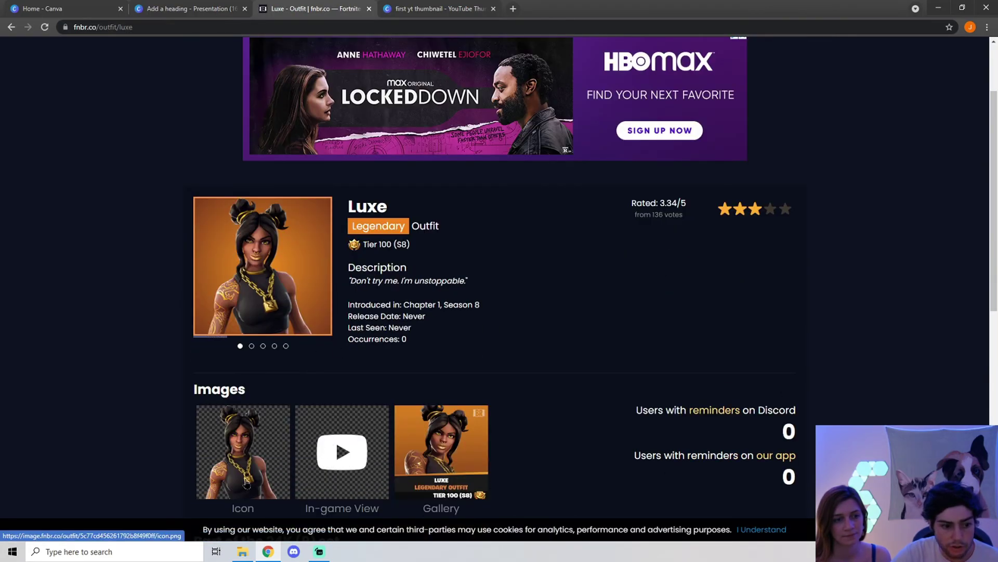
{"action": "left_click", "coordinate": [258, 464]}
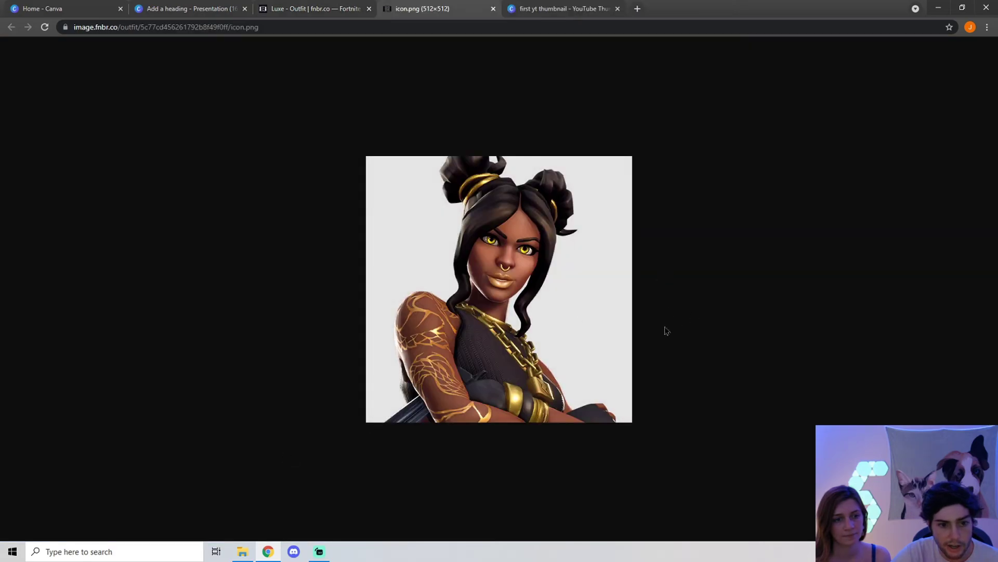